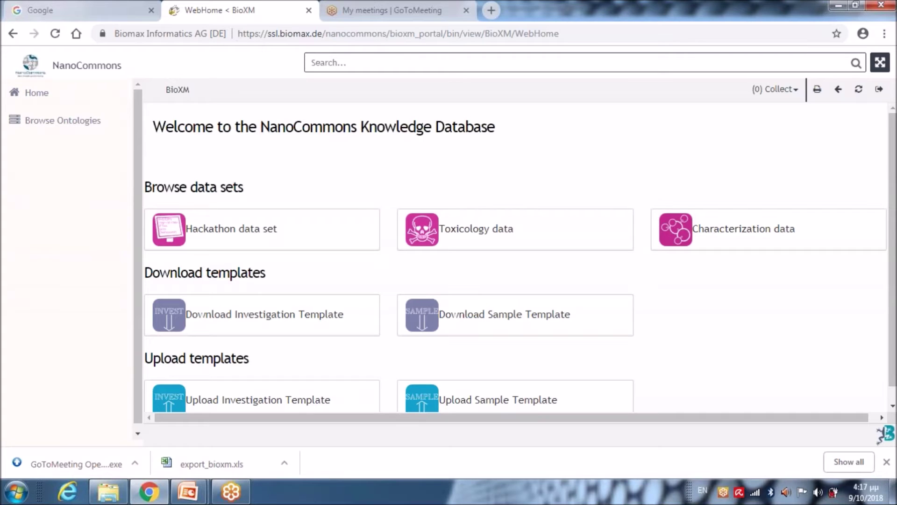
Open the Hackathon data set in a new browser tab and expand the JRC-silica-01 record to examine its measured properties
right_click(239, 234)
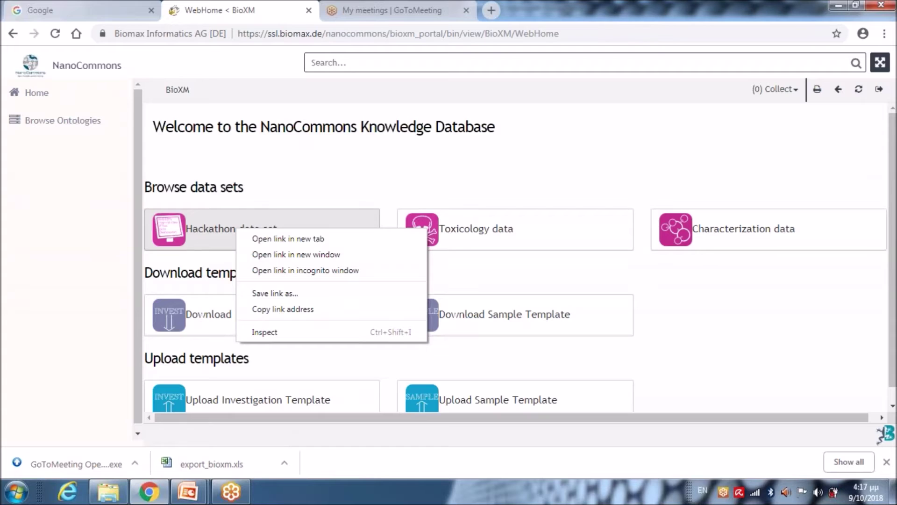
click(282, 240)
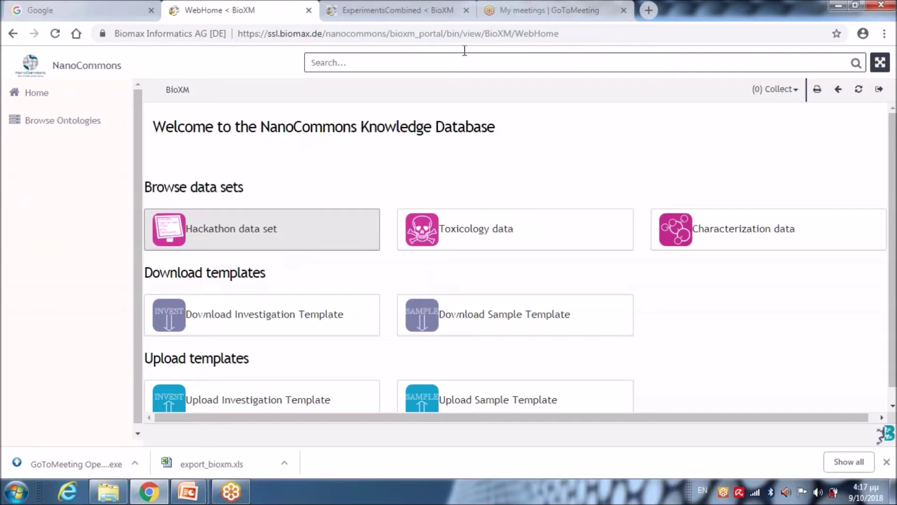
click(336, 20)
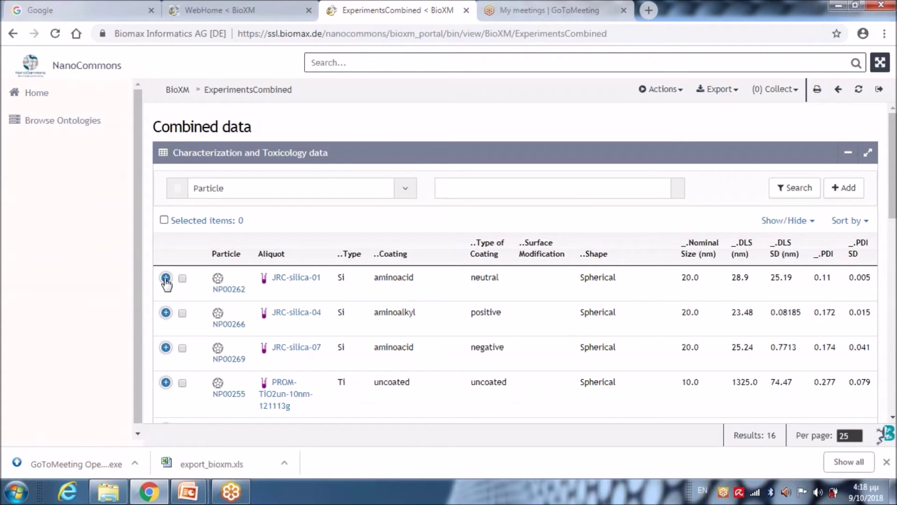
click(166, 279)
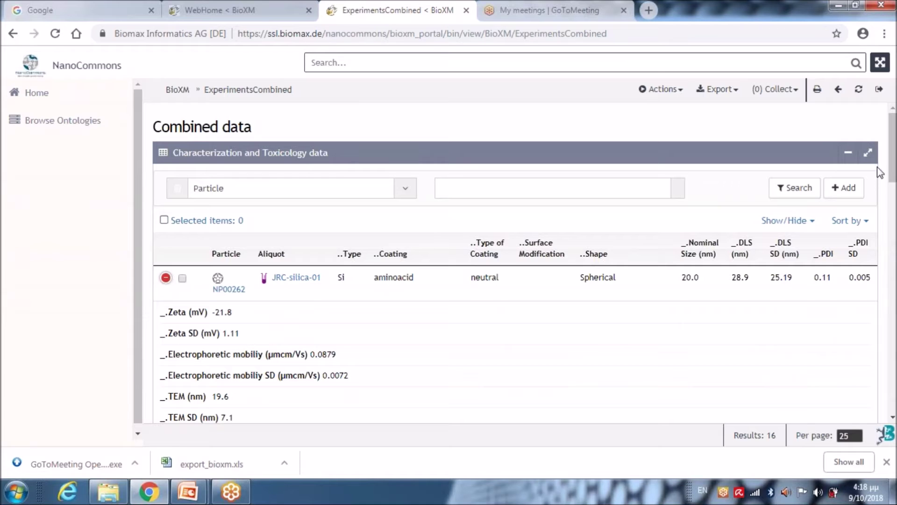
mouse_move(894, 162)
mouse_down()
mouse_move(892, 224)
mouse_move(892, 165)
mouse_up()
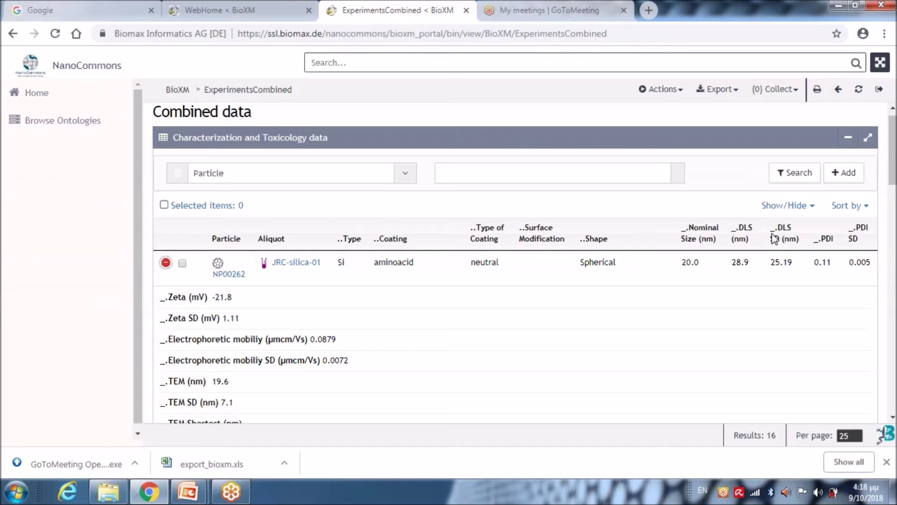
drag(775, 239, 662, 223)
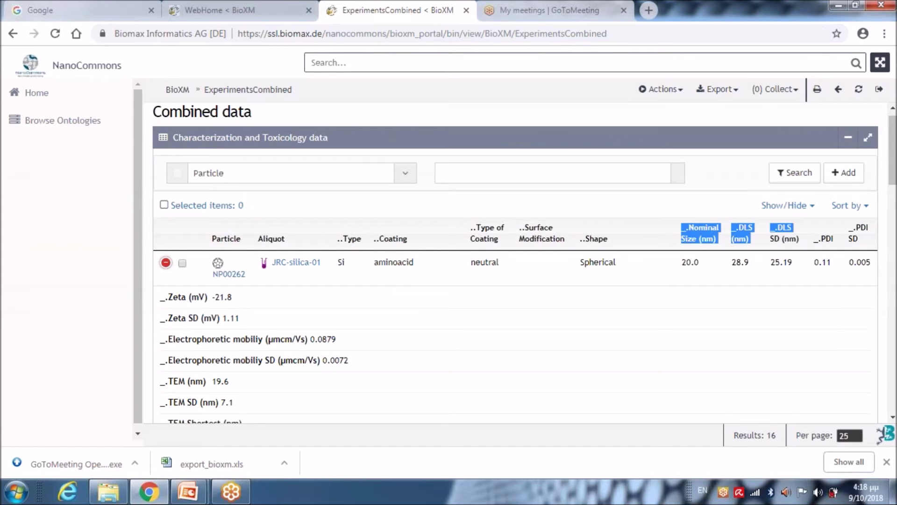
Open the Download Investigation Template page from the home page in a new tab and examine its instructions and variable table
click(239, 14)
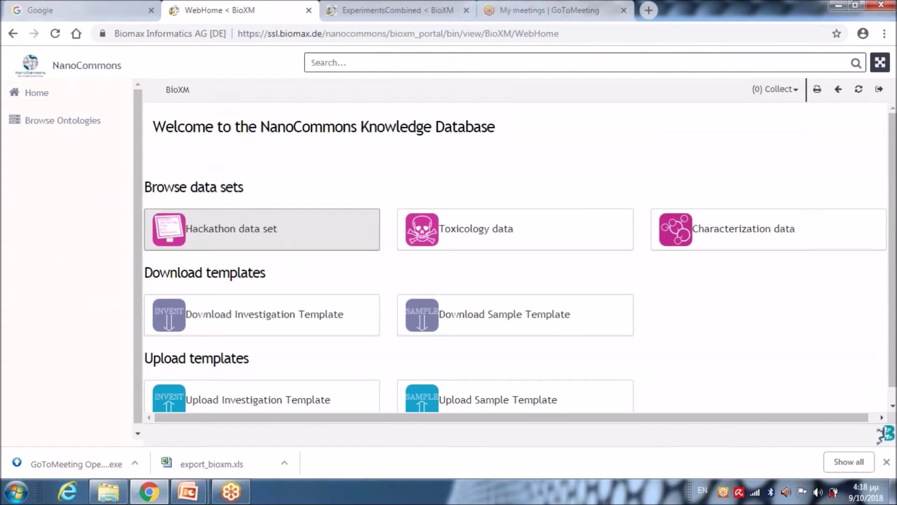
right_click(240, 321)
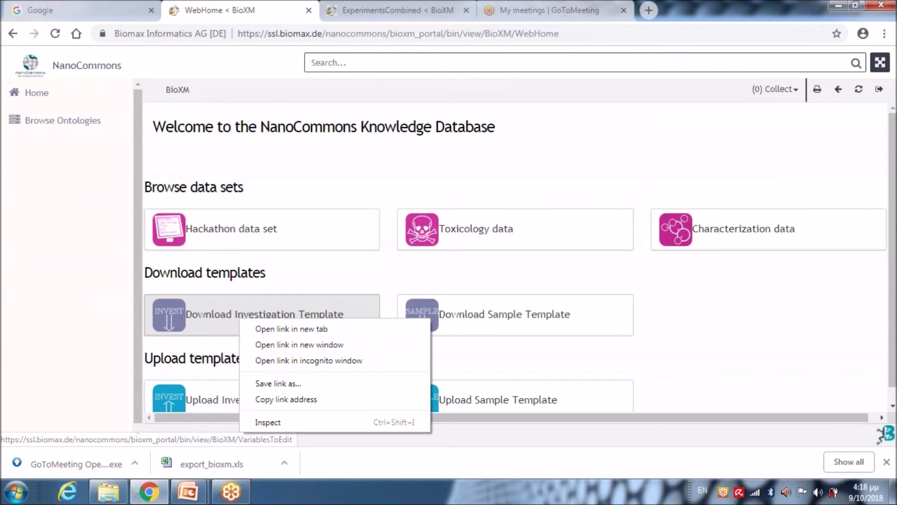
click(273, 329)
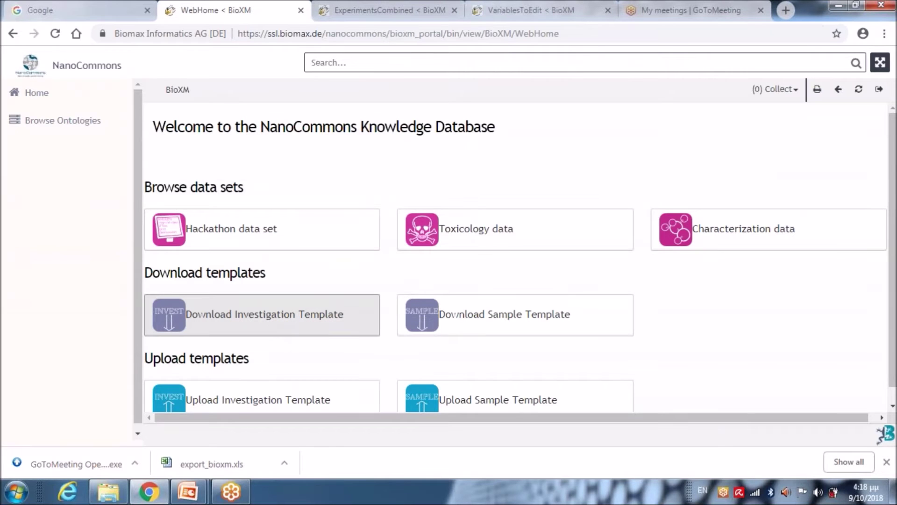
click(571, 10)
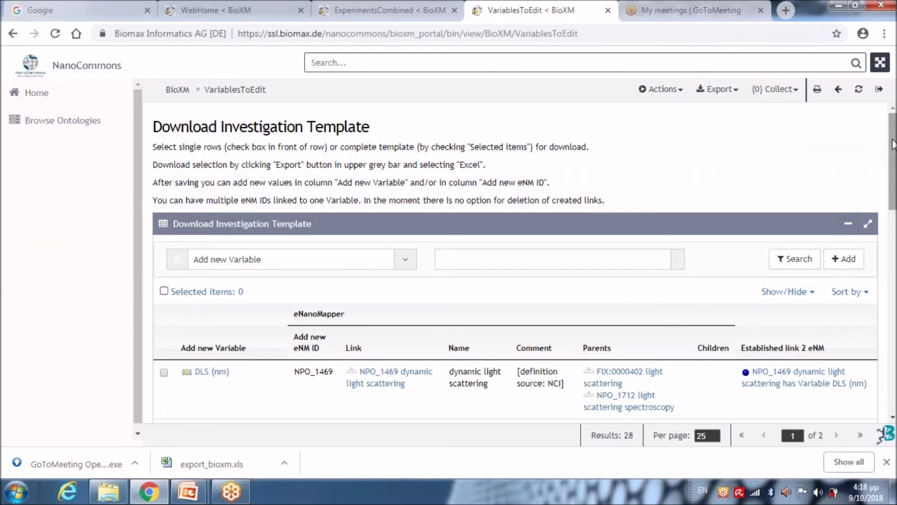
drag(892, 144, 894, 190)
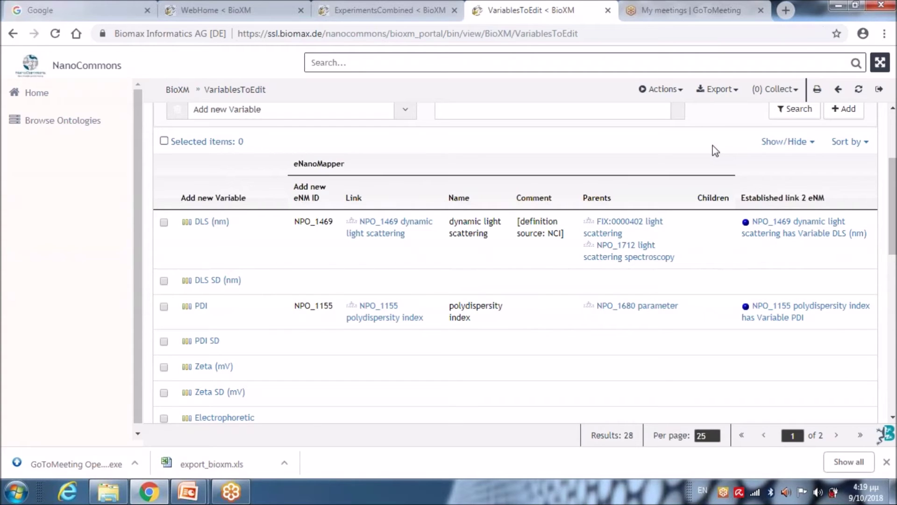
Back in the combined data, collapse the JRC-silica-01 details, select only that record, and download it as an Excel export
click(341, 16)
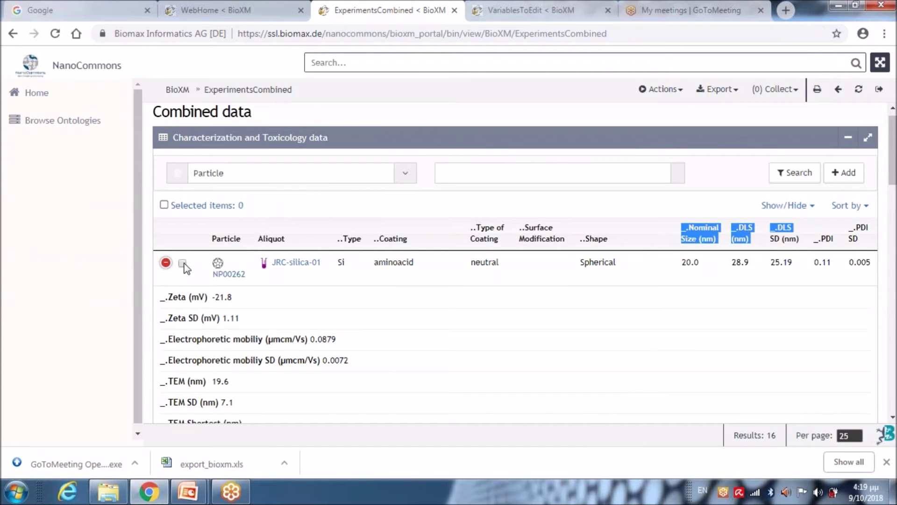
click(166, 264)
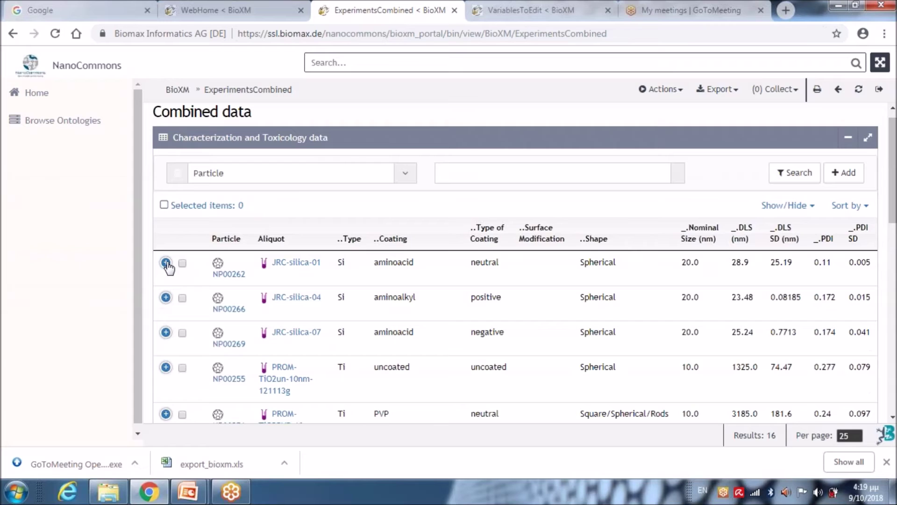
click(164, 205)
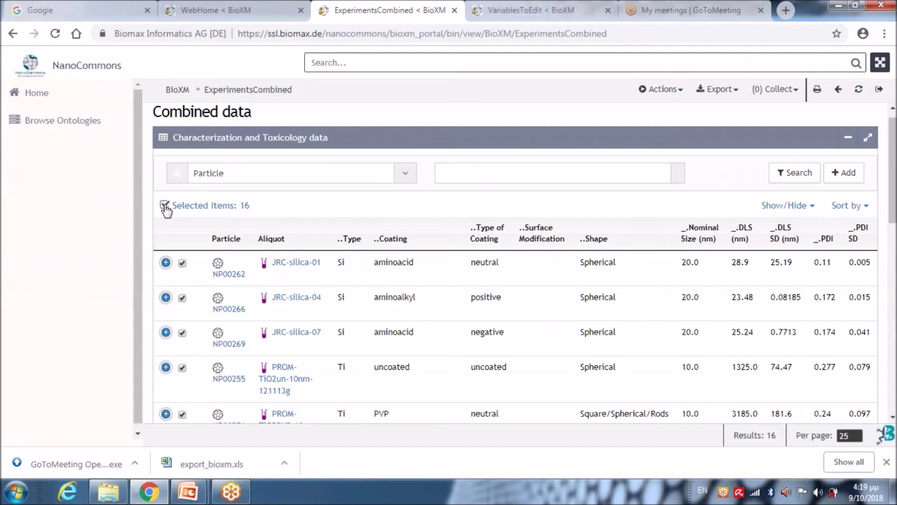
click(164, 205)
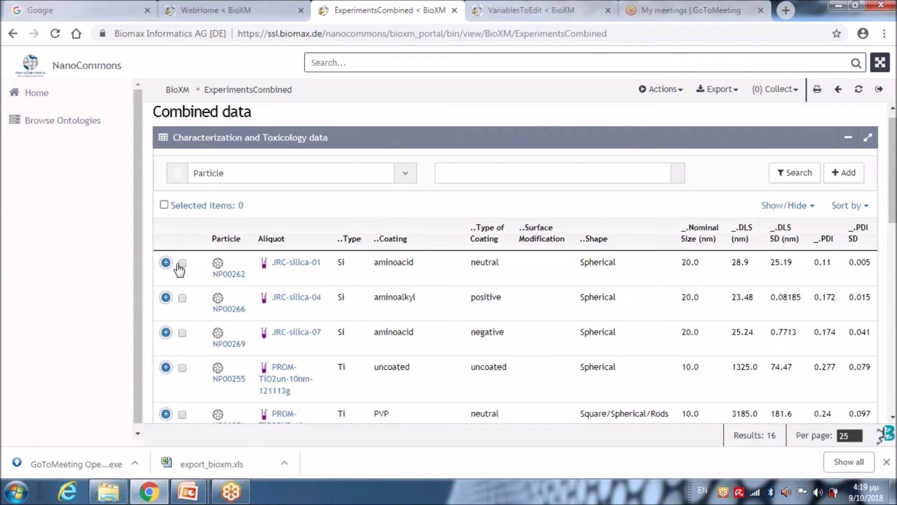
click(182, 263)
click(722, 95)
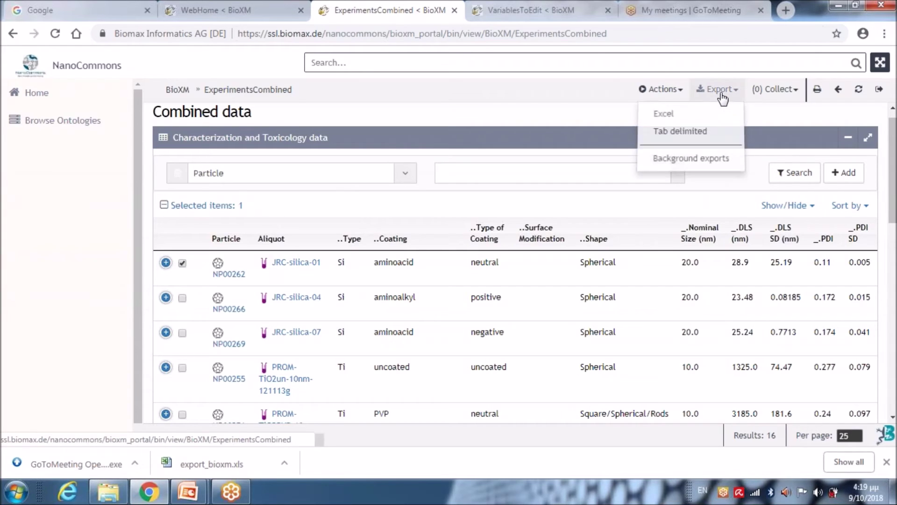
click(663, 115)
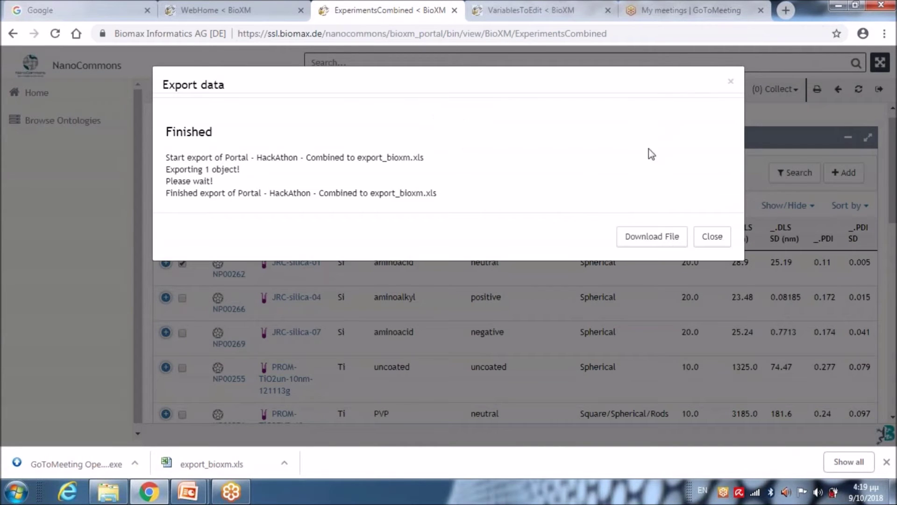
click(649, 237)
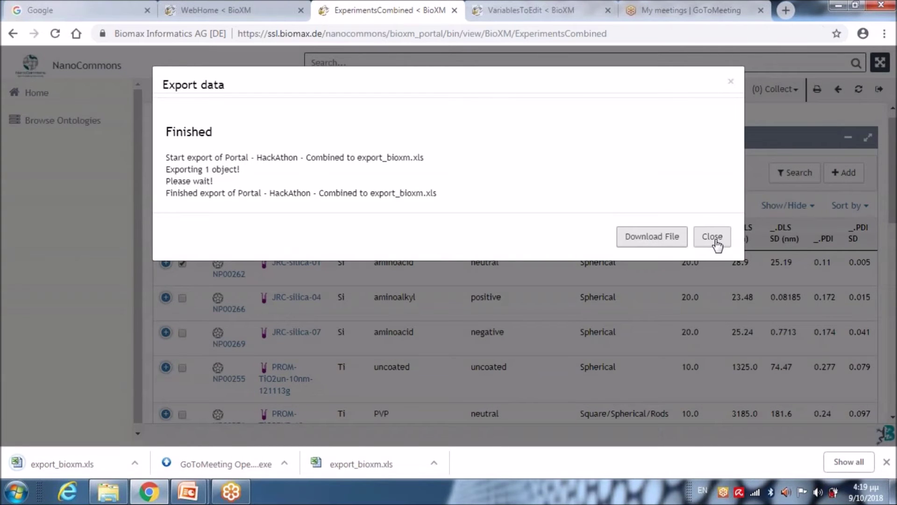
click(713, 238)
Open the newly downloaded export_bioxm.xls in Excel, check the exported columns, and close the workbook
click(64, 467)
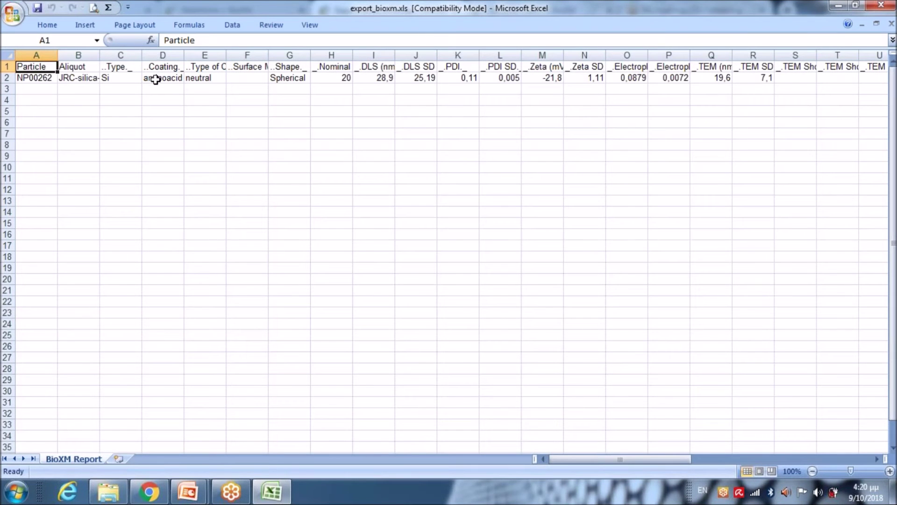
click(78, 69)
right_click(78, 69)
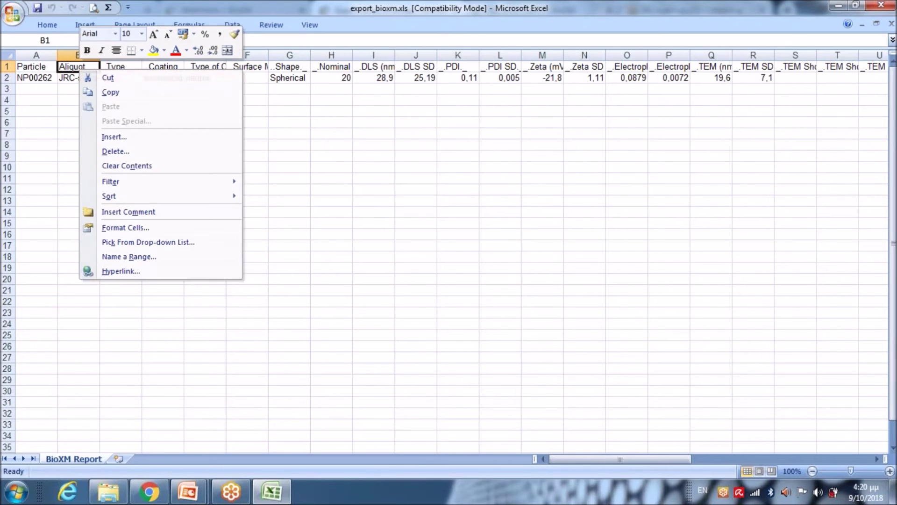
key(Escape)
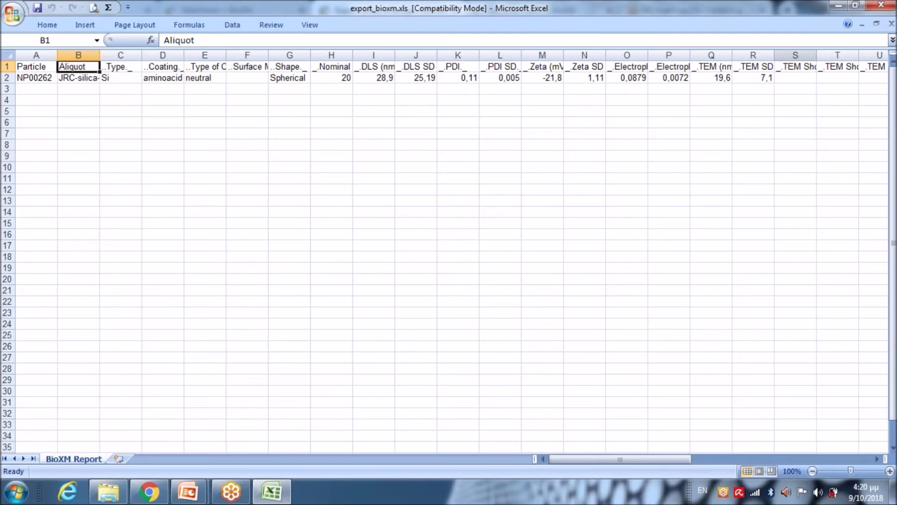
click(882, 5)
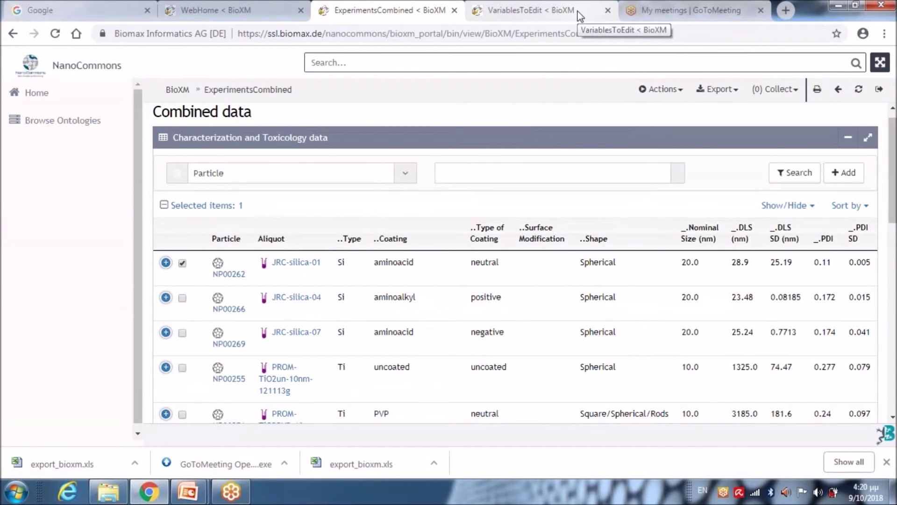
From the home page, open the Download Investigation Template page and download the DLS (nm) row as an Excel export
click(270, 6)
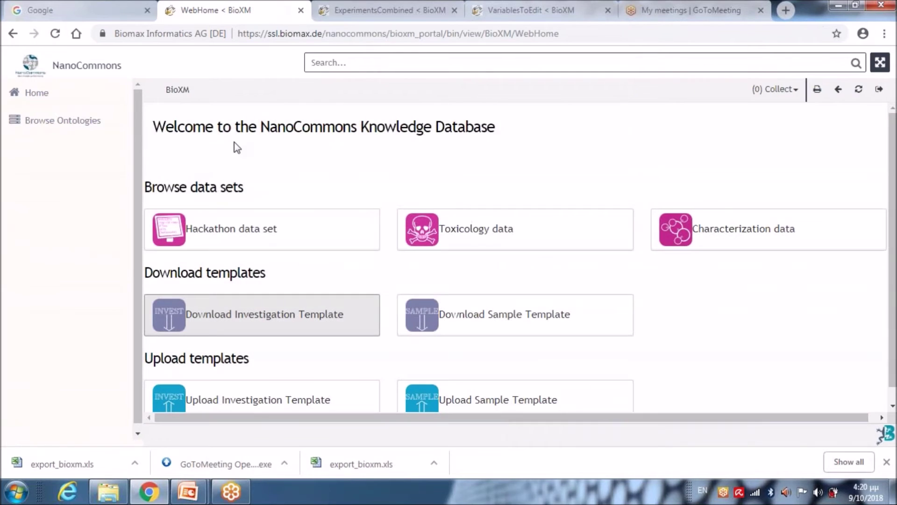
click(256, 326)
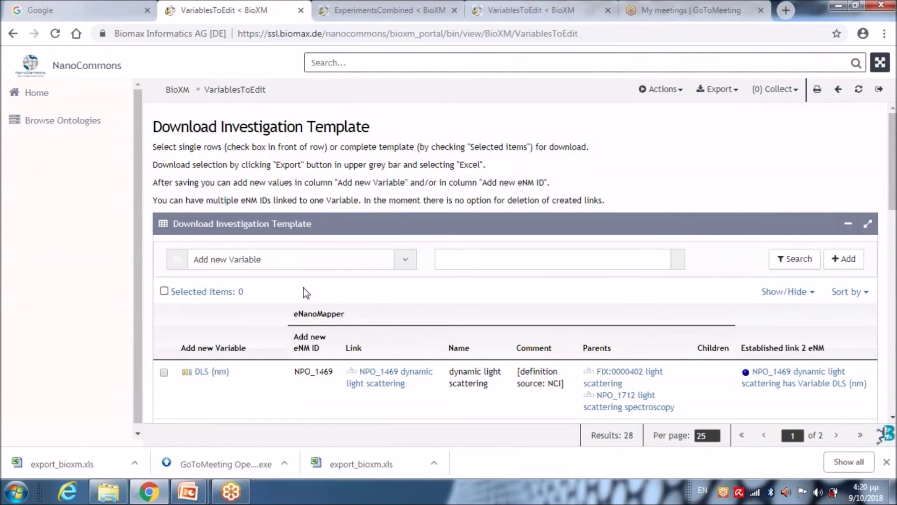
click(164, 373)
mouse_move(894, 156)
mouse_down()
mouse_move(894, 232)
mouse_move(895, 171)
mouse_up()
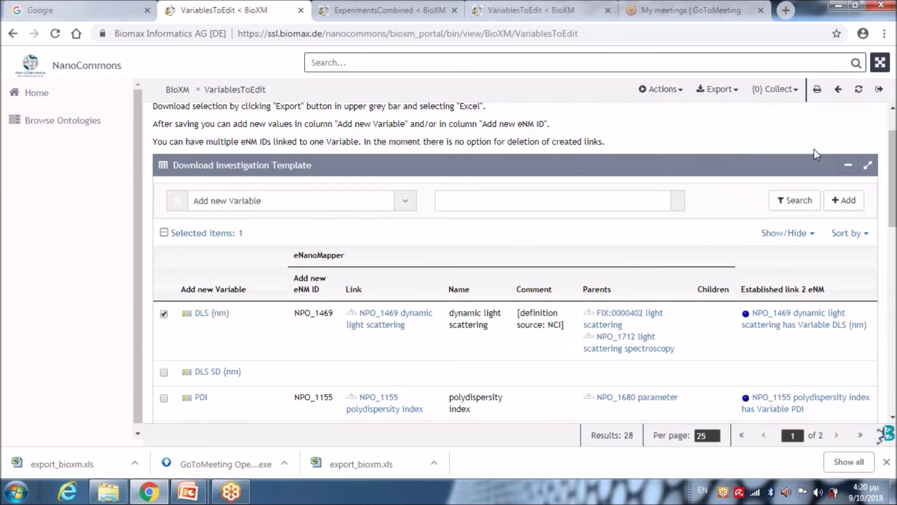
click(734, 93)
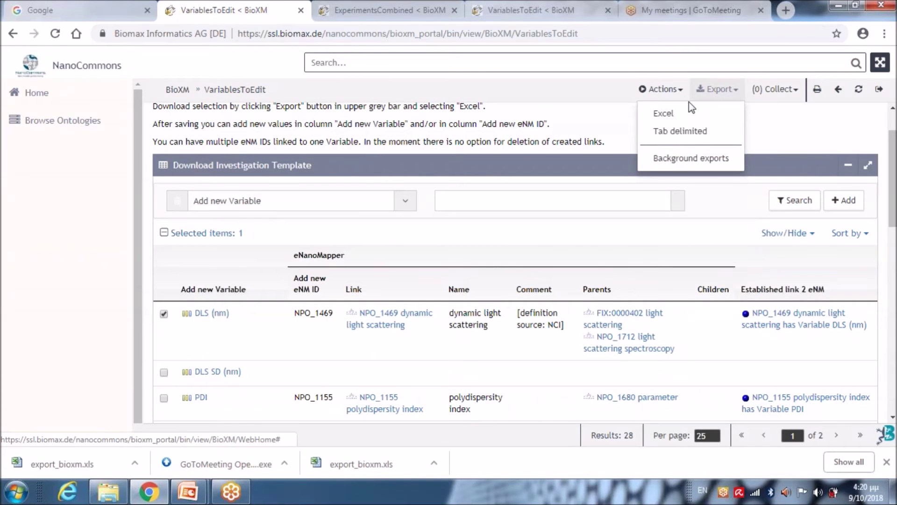
click(666, 113)
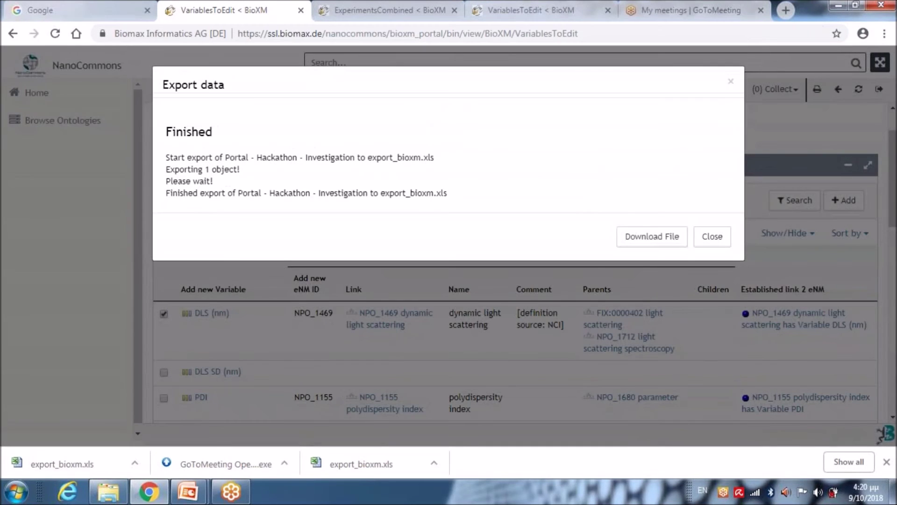
click(646, 240)
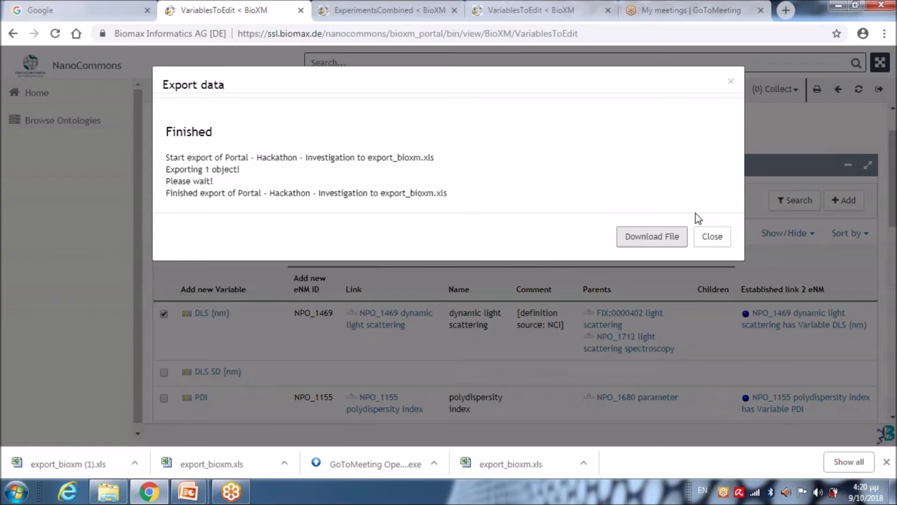
click(710, 236)
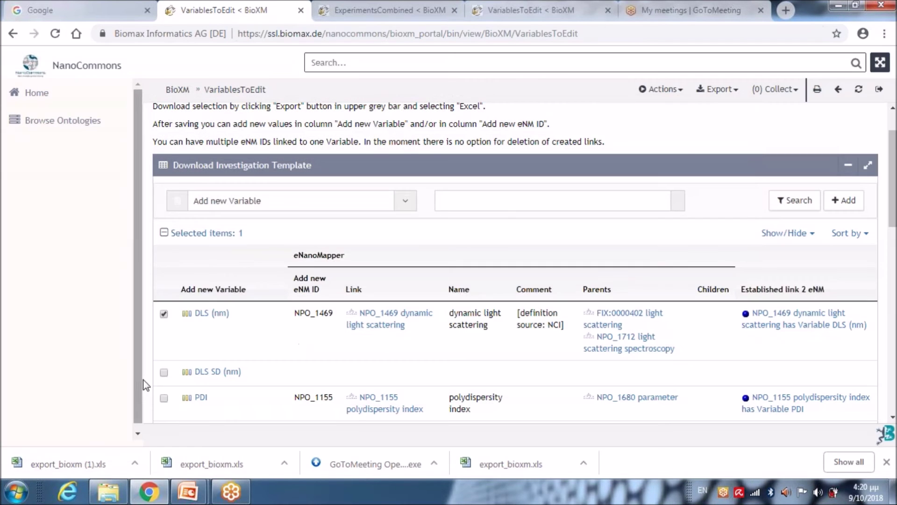
Open the downloaded export_bioxm (1).xls in Excel and widen columns A and B to fit their headers
click(84, 471)
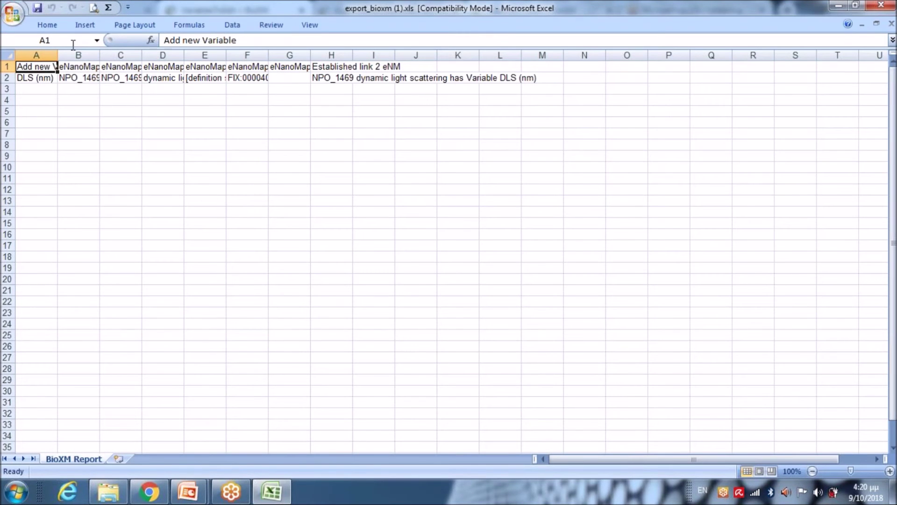
drag(58, 55, 253, 56)
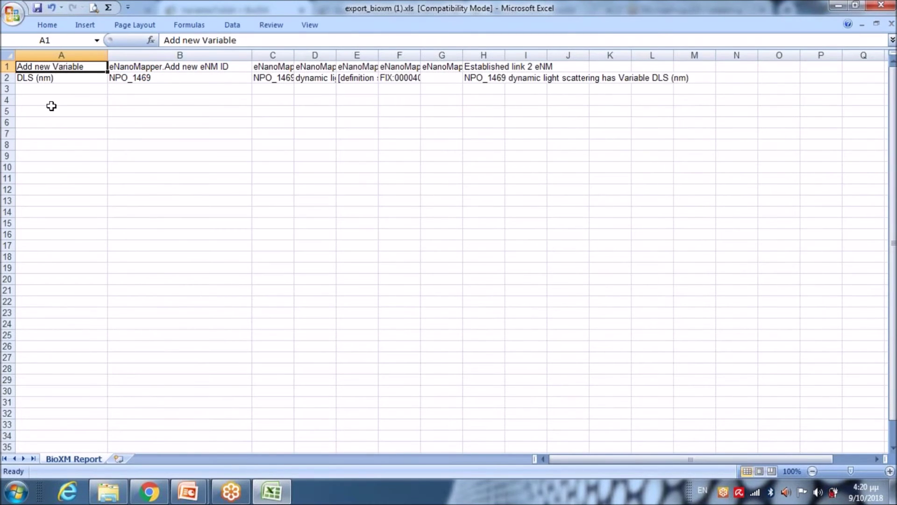
Add pdi as a new variable in cell A3 and select the adjacent eNM ID cell B3
click(44, 92)
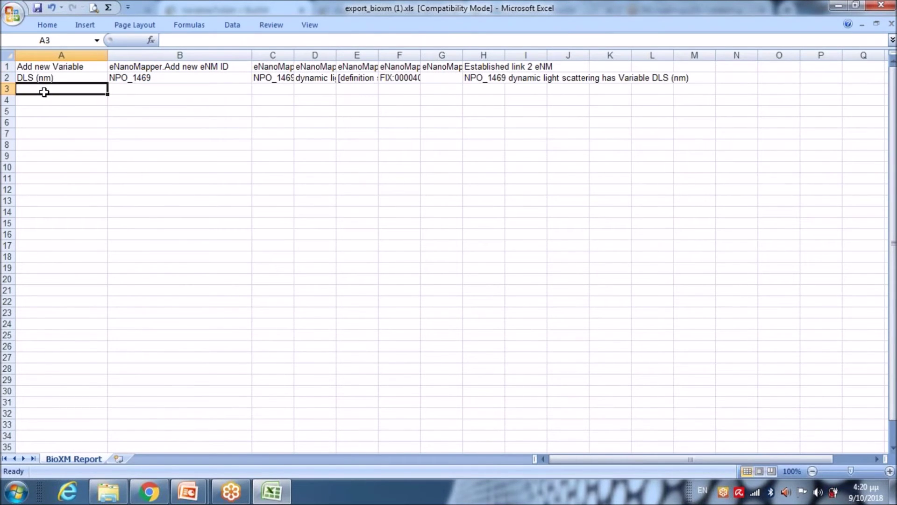
text(pdi)
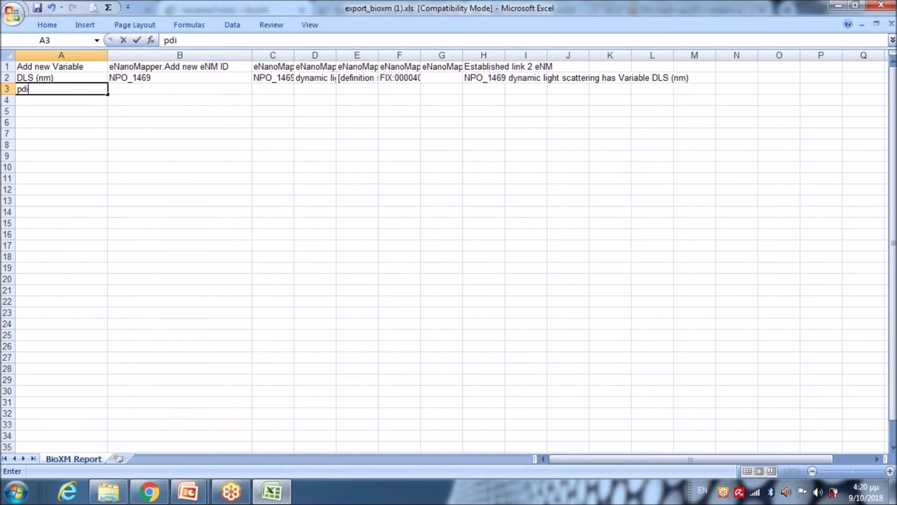
click(146, 88)
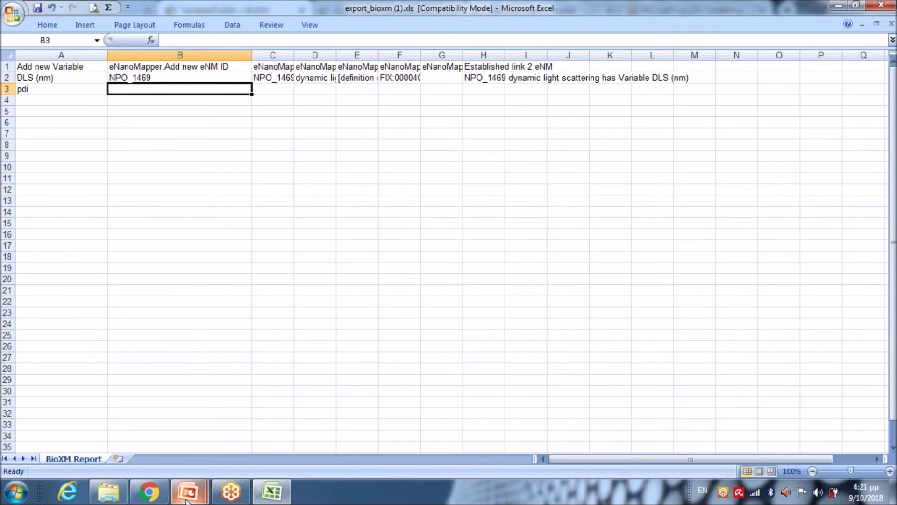
mouse_move(186, 500)
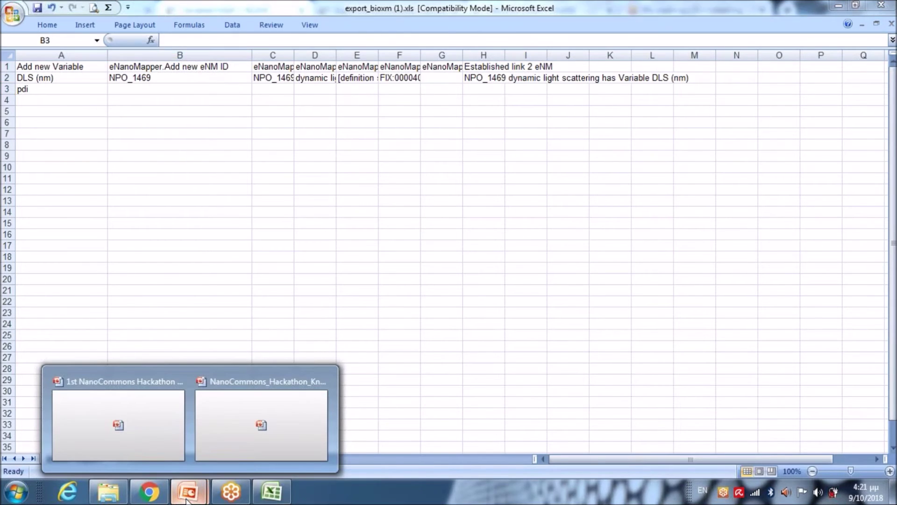
Switch to Chrome, open the ontology browser in a new tab, and expand the BFO:0000001 entity branch
click(150, 498)
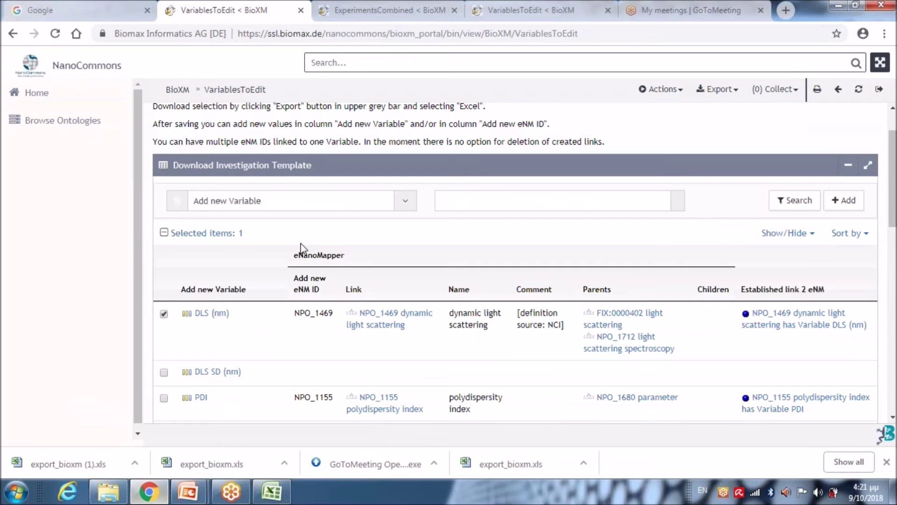
right_click(62, 128)
click(99, 133)
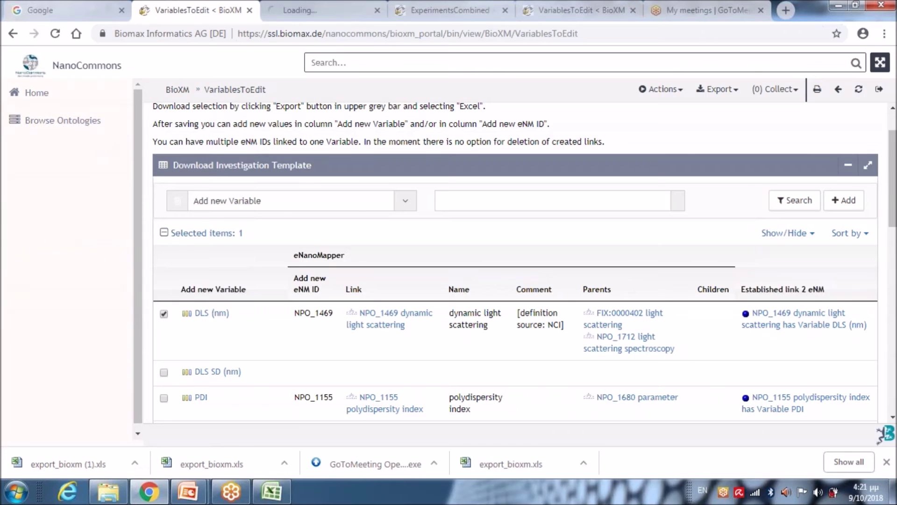
click(298, 14)
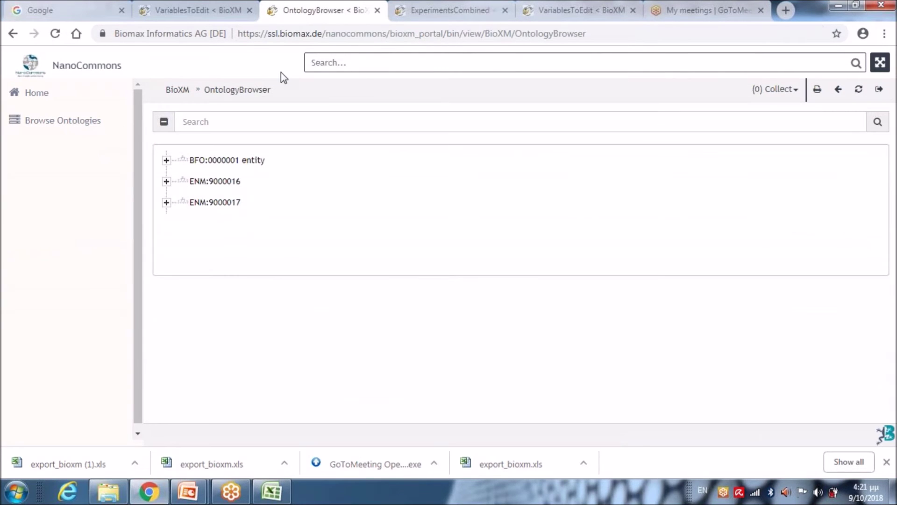
click(166, 160)
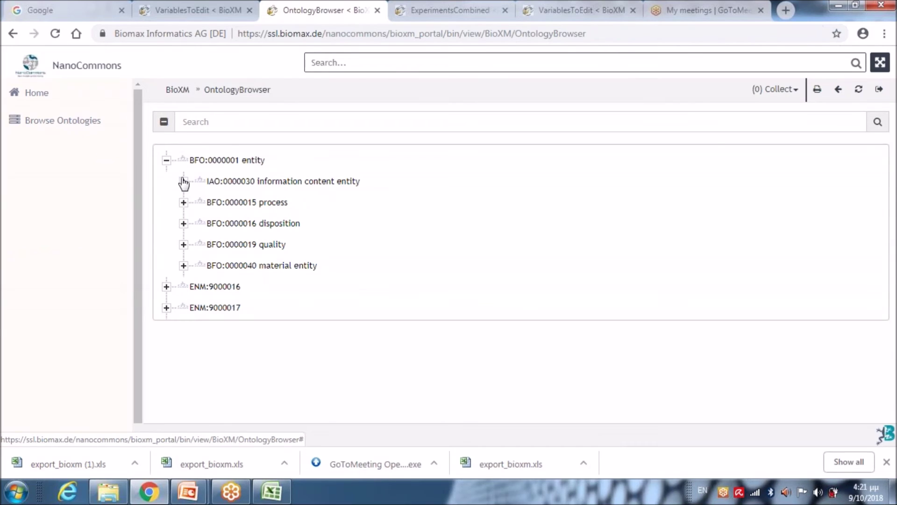
Search the ontology browser for pdi
click(210, 125)
text(p)
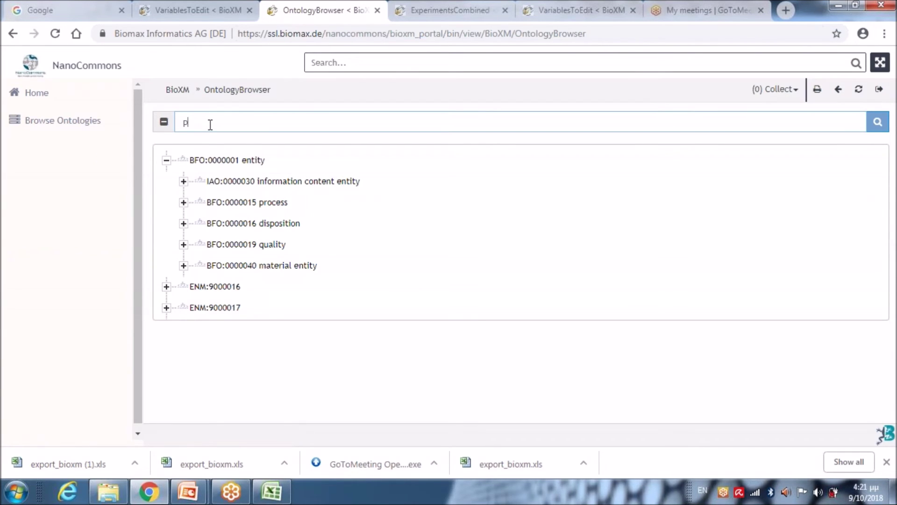
text(di)
key(Return)
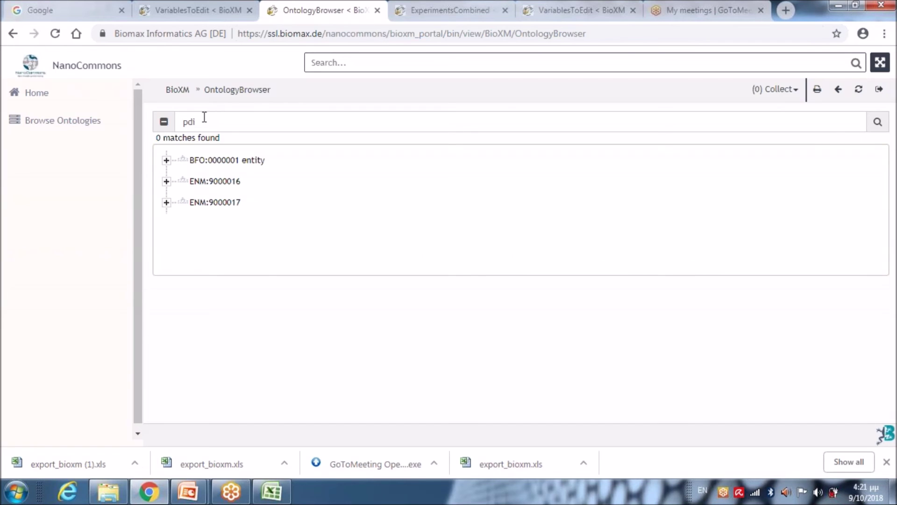
Replace the ontology search term with dls and run the search
click(204, 117)
key(BackSpace)
key(BackSpace)
key(BackSpace)
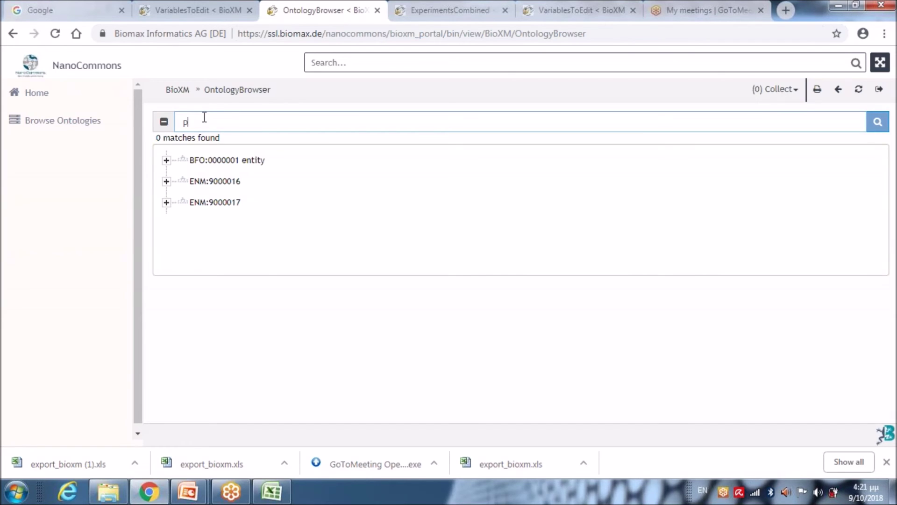
text(dls)
key(Return)
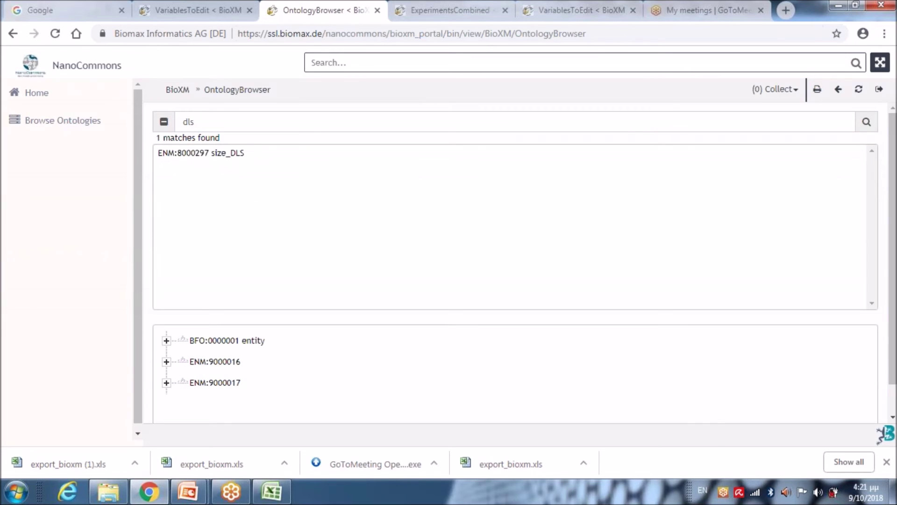
View the details of the ENM:8000297 size_DLS match in the tree and open its parent, NPO_1697 size distribution
click(220, 156)
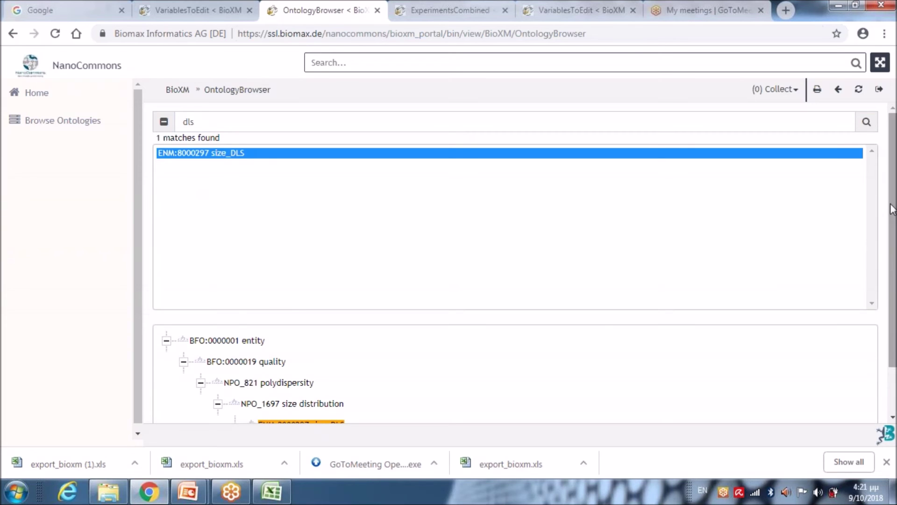
scroll(892, 208, down, 1)
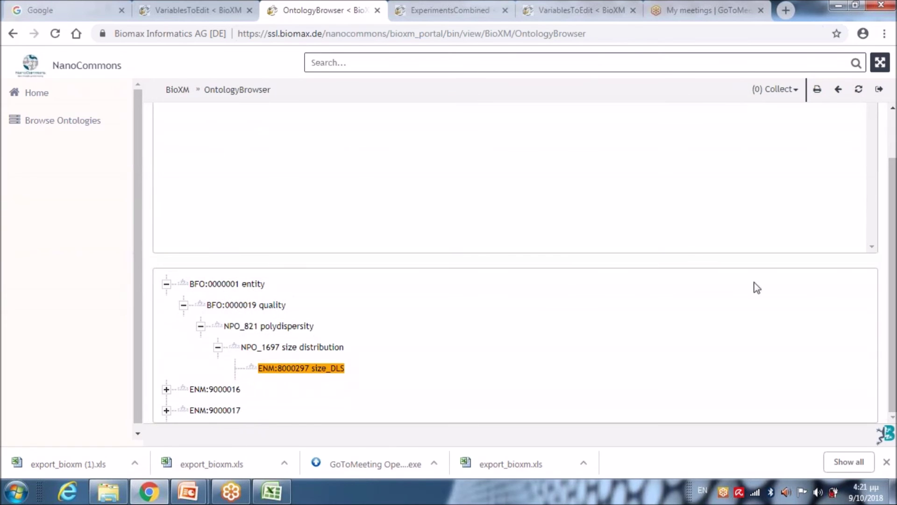
click(312, 370)
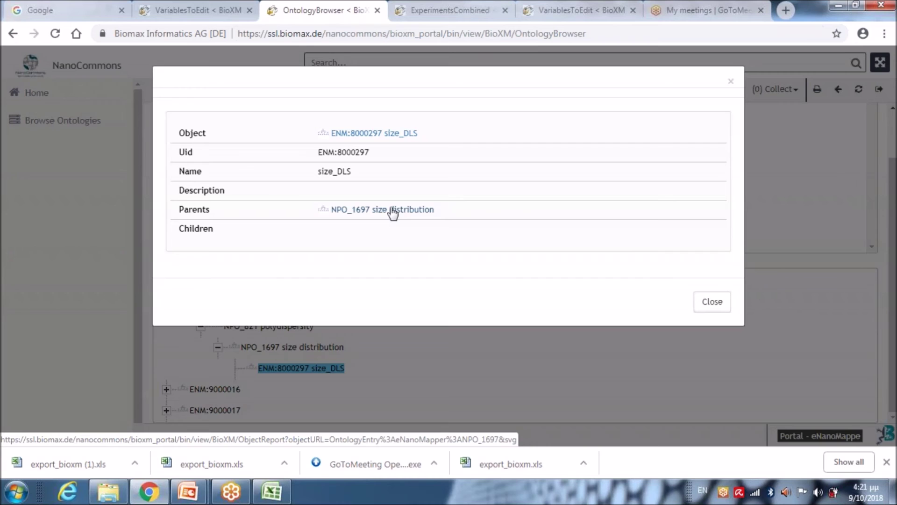
click(393, 210)
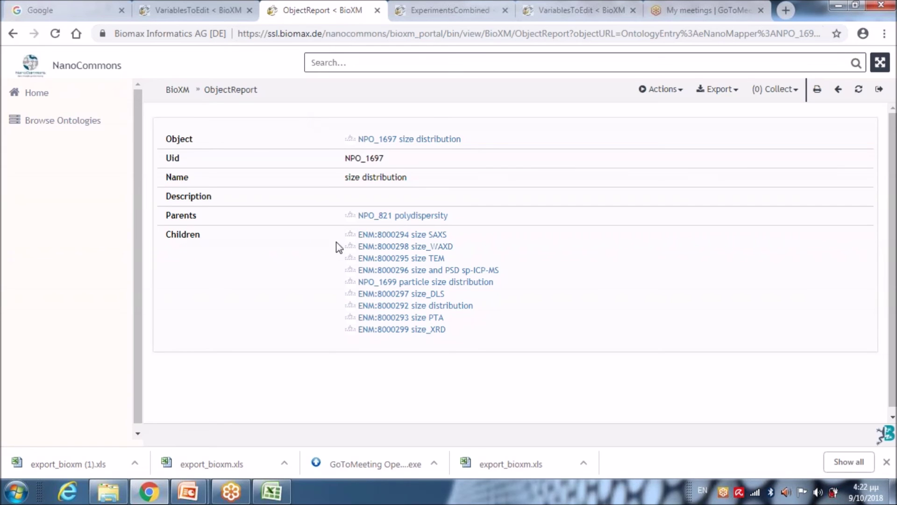
Switch to Excel and copy the eNM ID NPO_1469 from B2 into B3 for the pdi variable
click(262, 492)
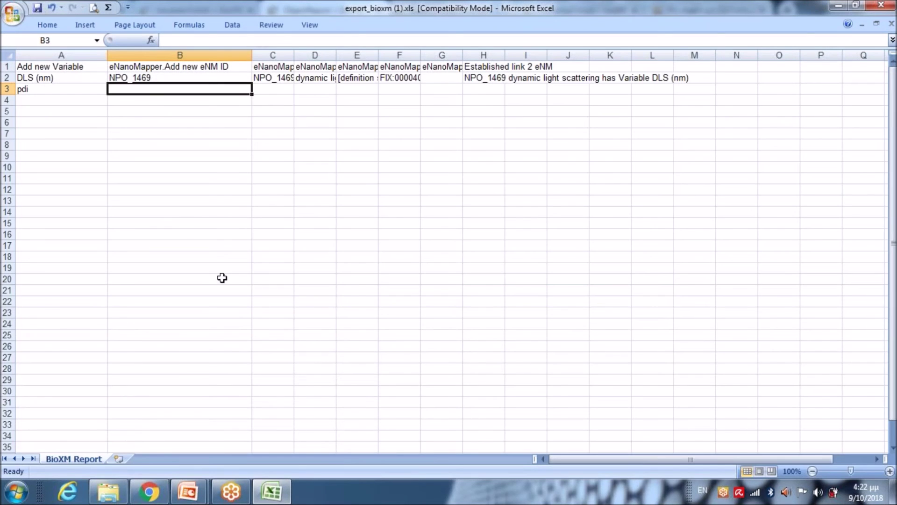
click(140, 78)
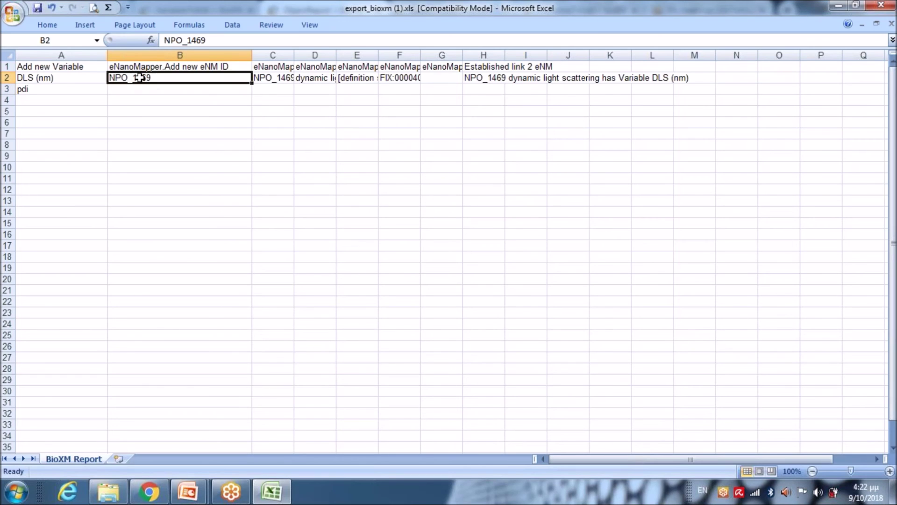
key(ctrl+c)
click(137, 89)
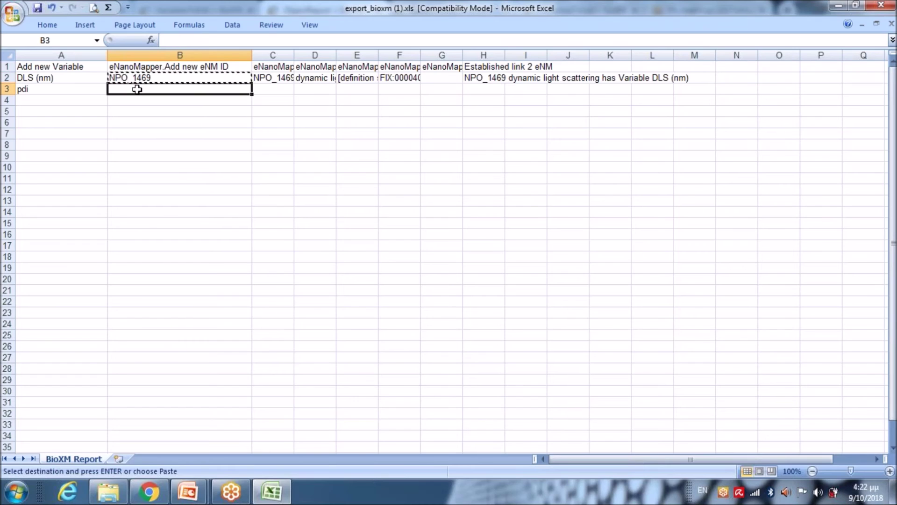
key(ctrl+v)
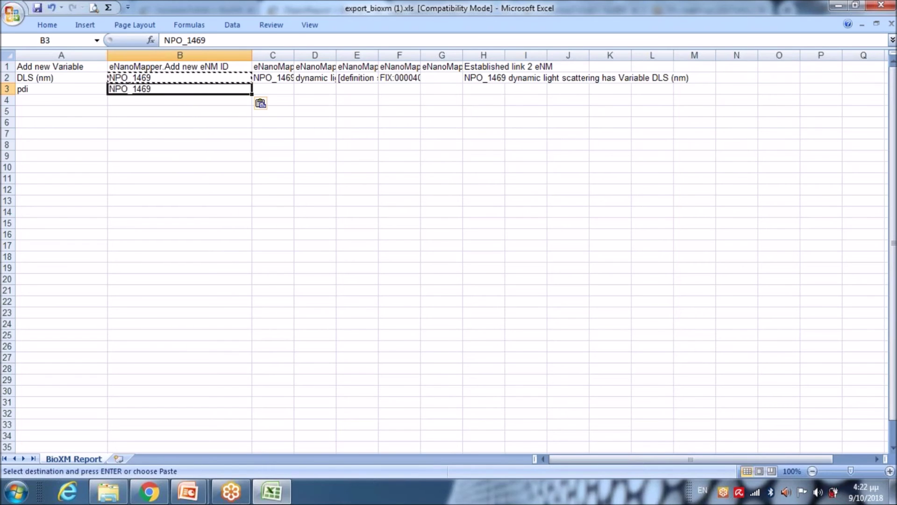
click(142, 107)
click(142, 104)
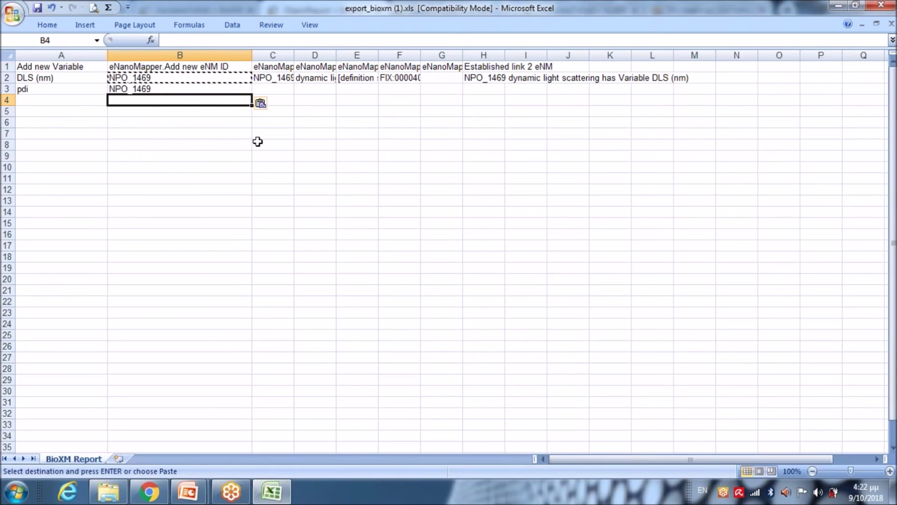
key(Escape)
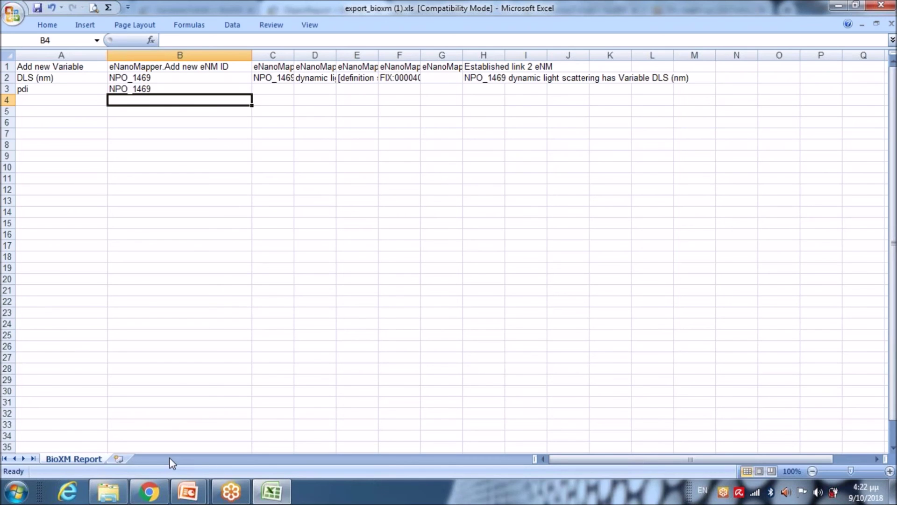
Switch back to Chrome and open the Upload Investigation Template page from the NanoCommons home page
mouse_move(148, 491)
click(202, 429)
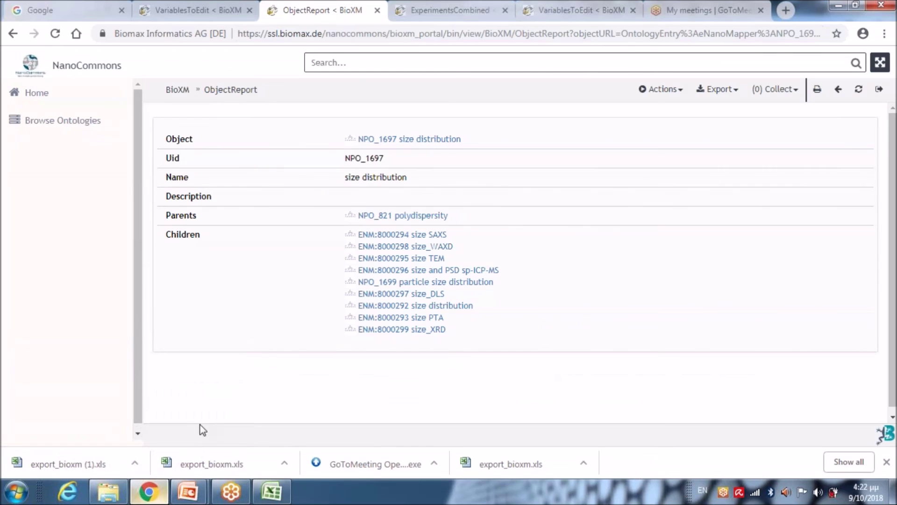
click(212, 7)
click(37, 93)
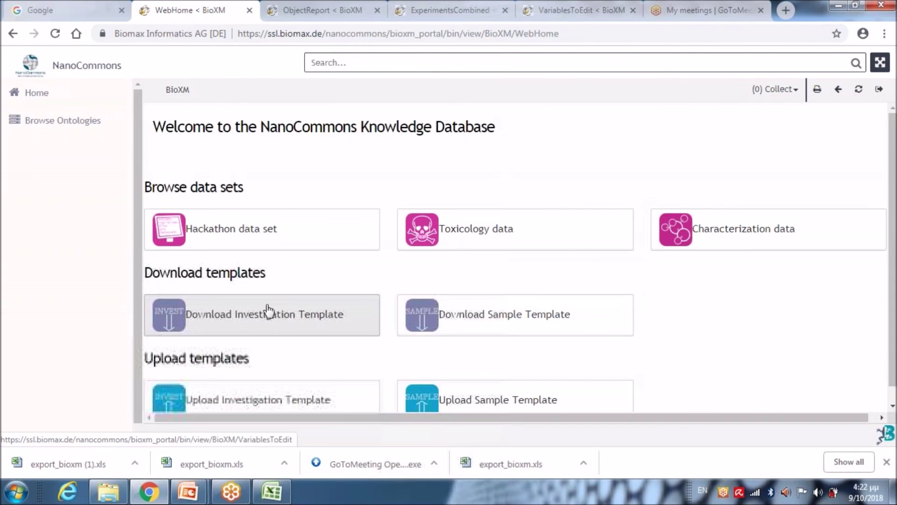
click(250, 400)
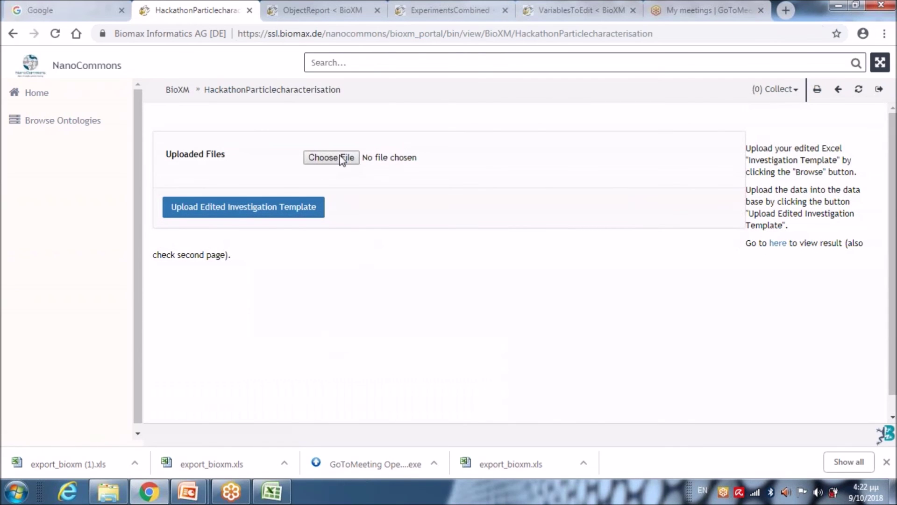
Choose export_bioxm (1).xls from the Downloads folder and upload it as the edited investigation template
click(342, 158)
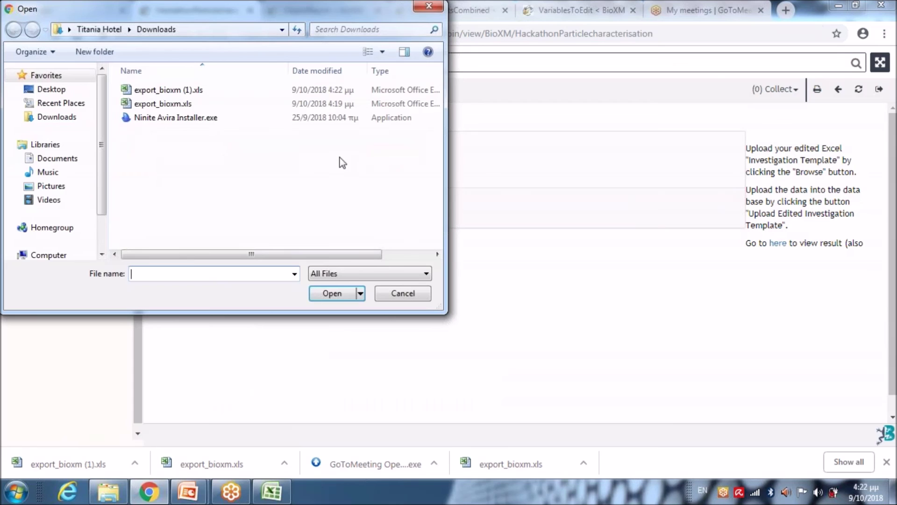
click(186, 91)
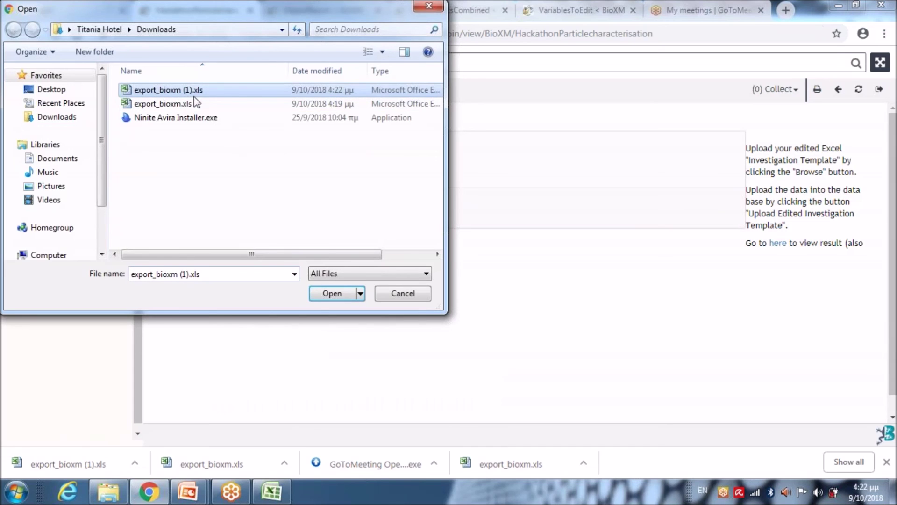
click(332, 293)
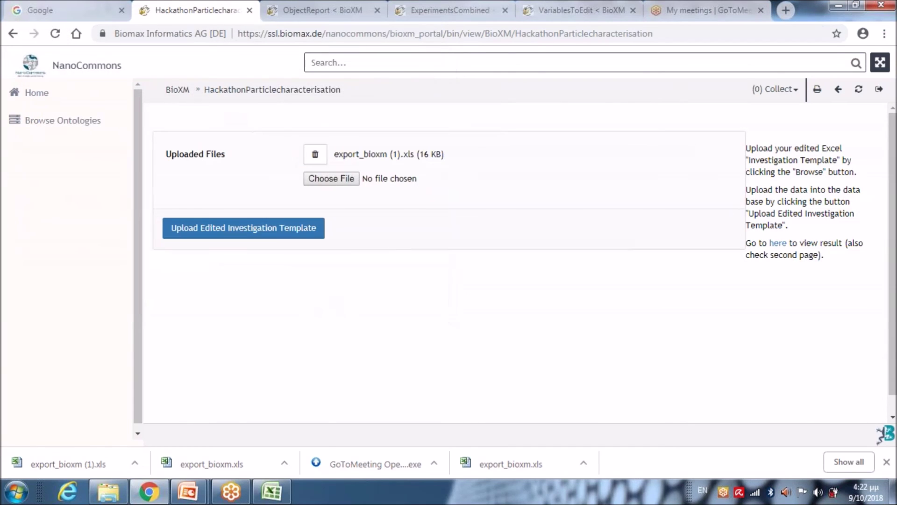
click(269, 229)
Return to the NanoCommons home page and open the Download Sample Template page in a new tab
click(36, 96)
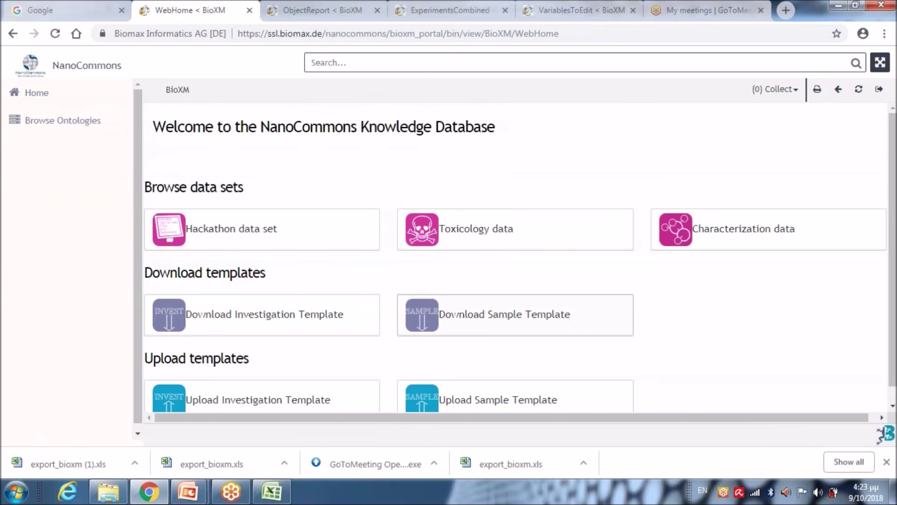
right_click(466, 317)
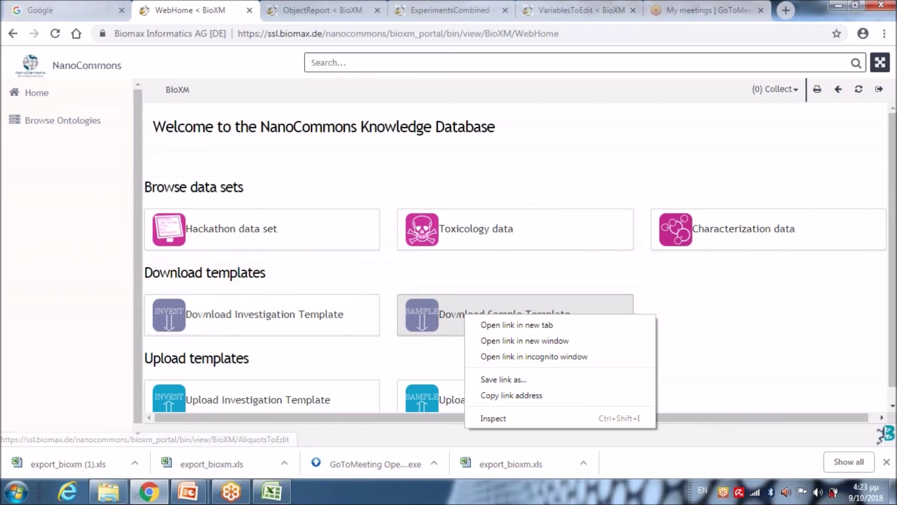
click(498, 329)
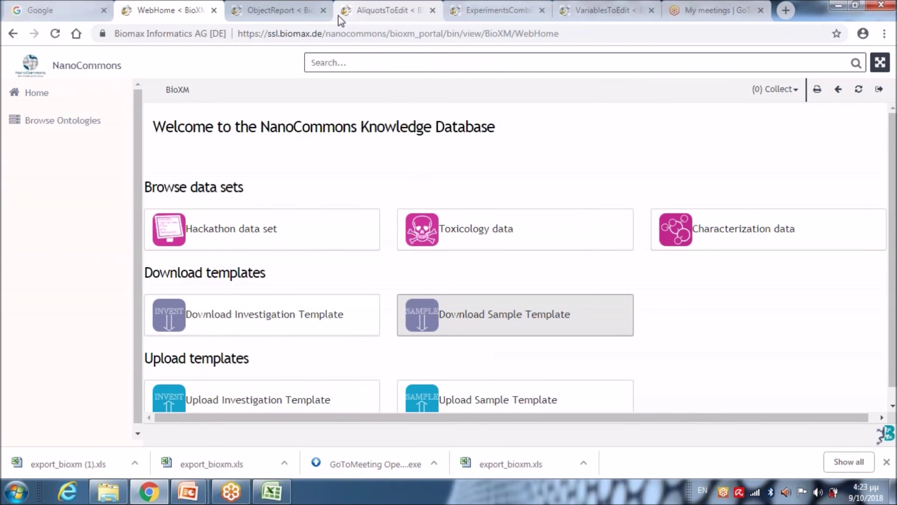
click(341, 19)
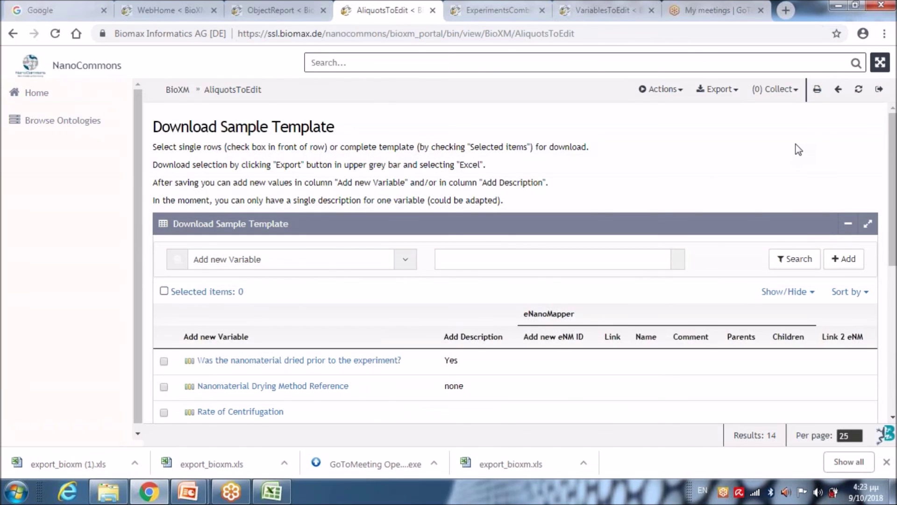
Review the sample template's instructions and variable list, and go back to the home page tab
triple_click(864, 166)
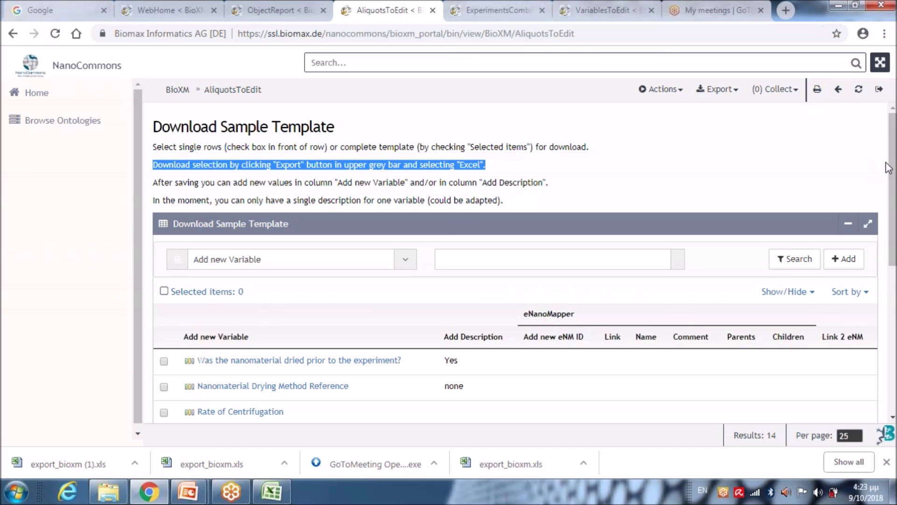
drag(893, 171, 883, 209)
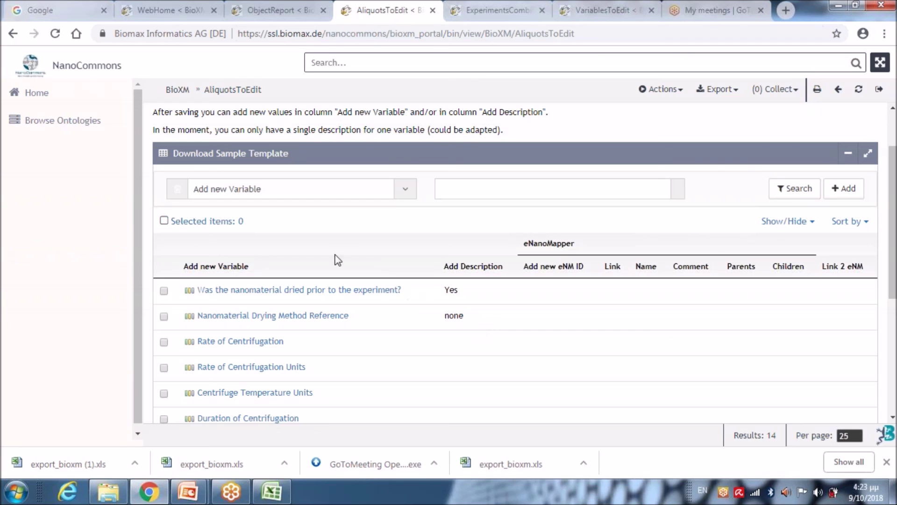
click(178, 6)
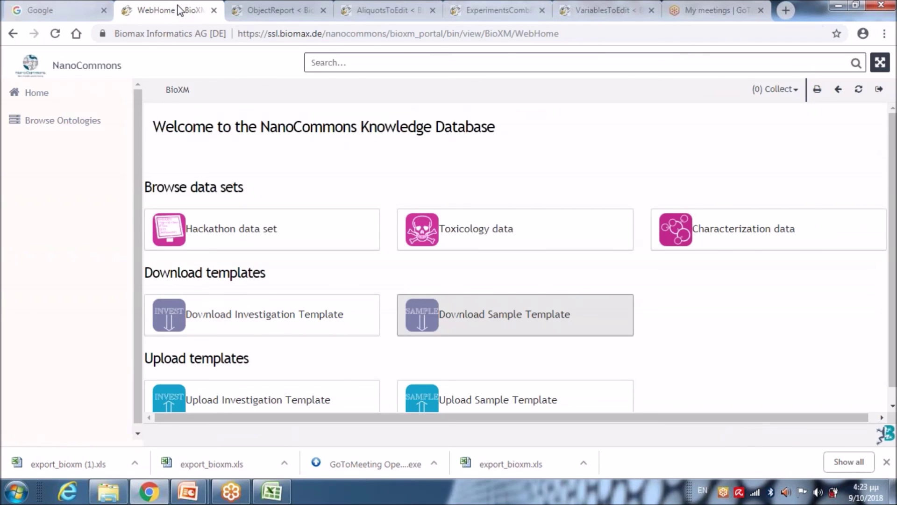